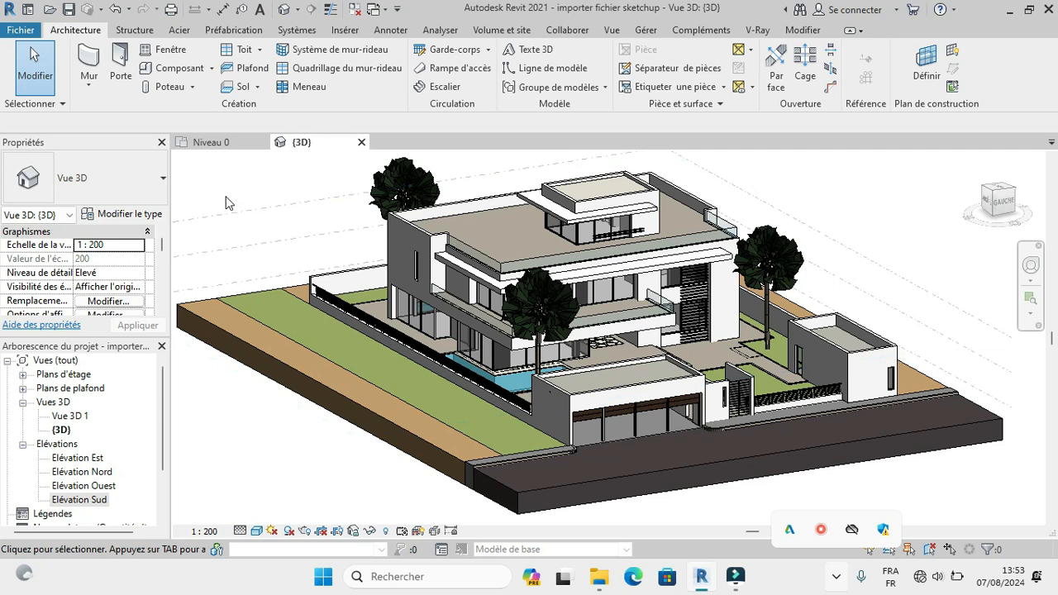
- Delete the existing generic model from the Niveau 0 floor plan
{"action": "left_click", "coordinate": [230, 145]}
{"action": "left_click", "coordinate": [364, 285]}
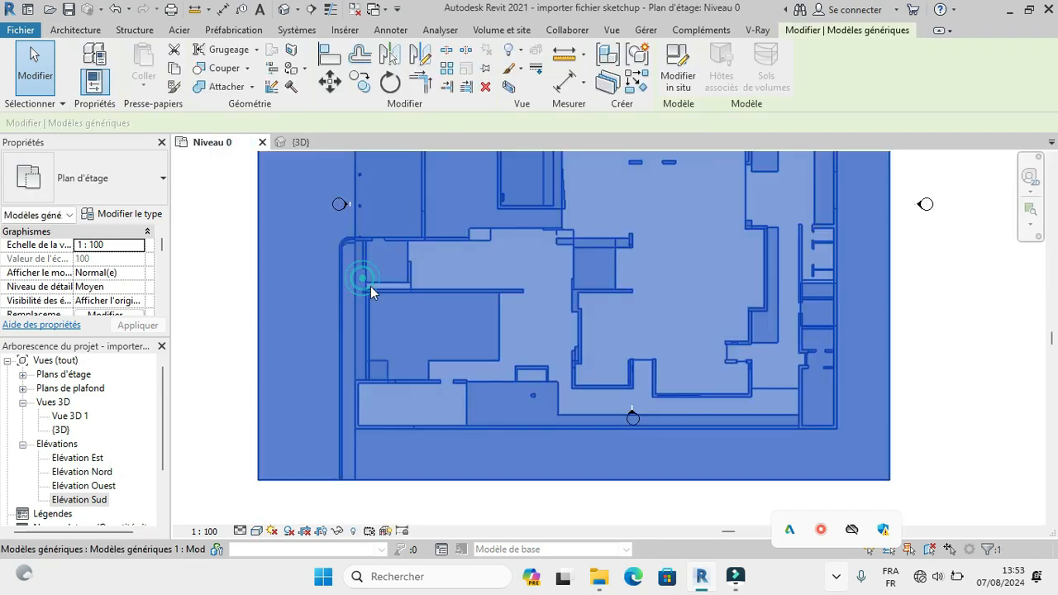
{"action": "key", "text": "Delete"}
{"action": "scroll", "coordinate": [402, 351], "scroll_direction": "down", "scroll_amount": 5}
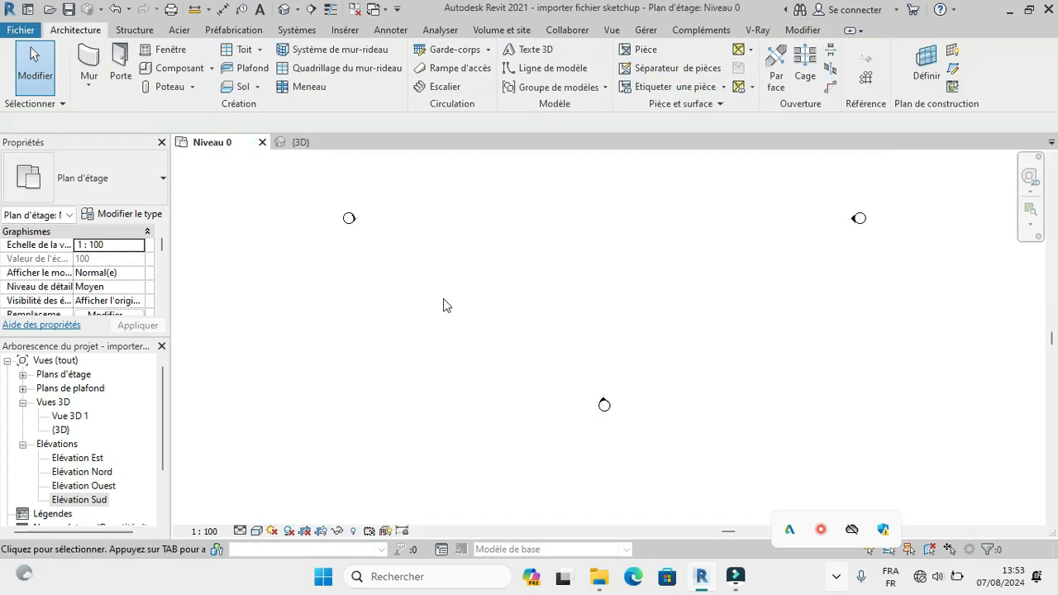
{"action": "scroll", "coordinate": [411, 351], "scroll_direction": "down", "scroll_amount": 1}
{"action": "scroll", "coordinate": [525, 195], "scroll_direction": "up", "scroll_amount": 1}
{"action": "scroll", "coordinate": [485, 356], "scroll_direction": "up", "scroll_amount": 1}
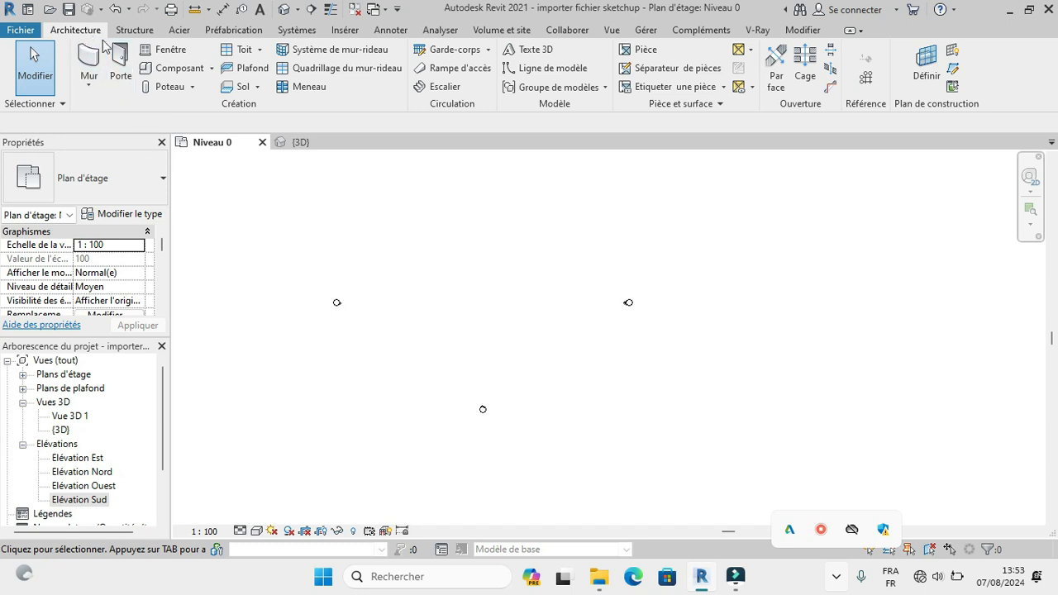
- Start an in-place component in the Modèles génériques category, keeping the name Modèles génériques 1
{"action": "left_click", "coordinate": [213, 73]}
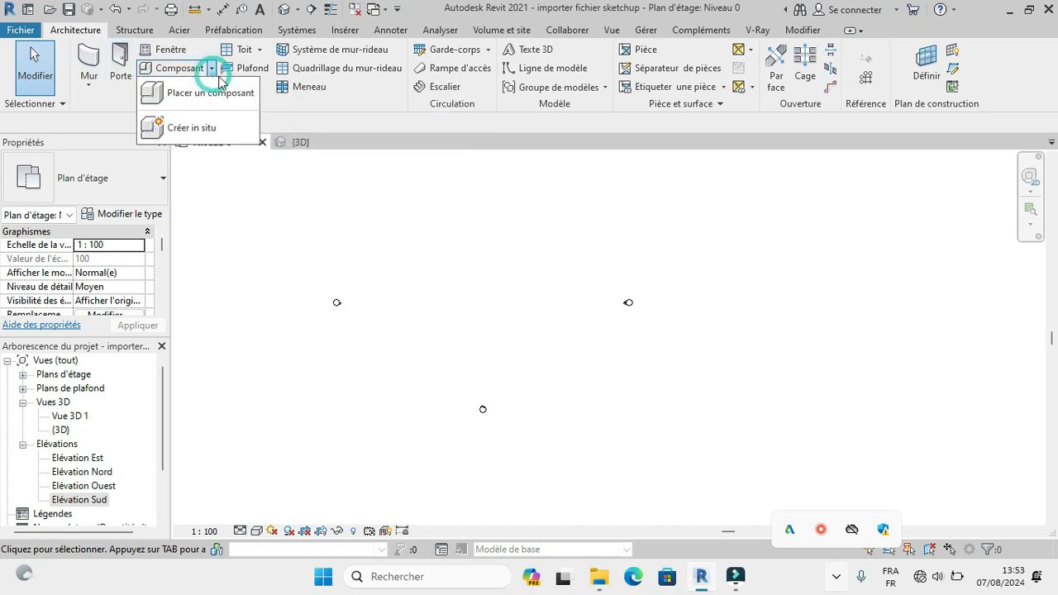
{"action": "left_click", "coordinate": [195, 135]}
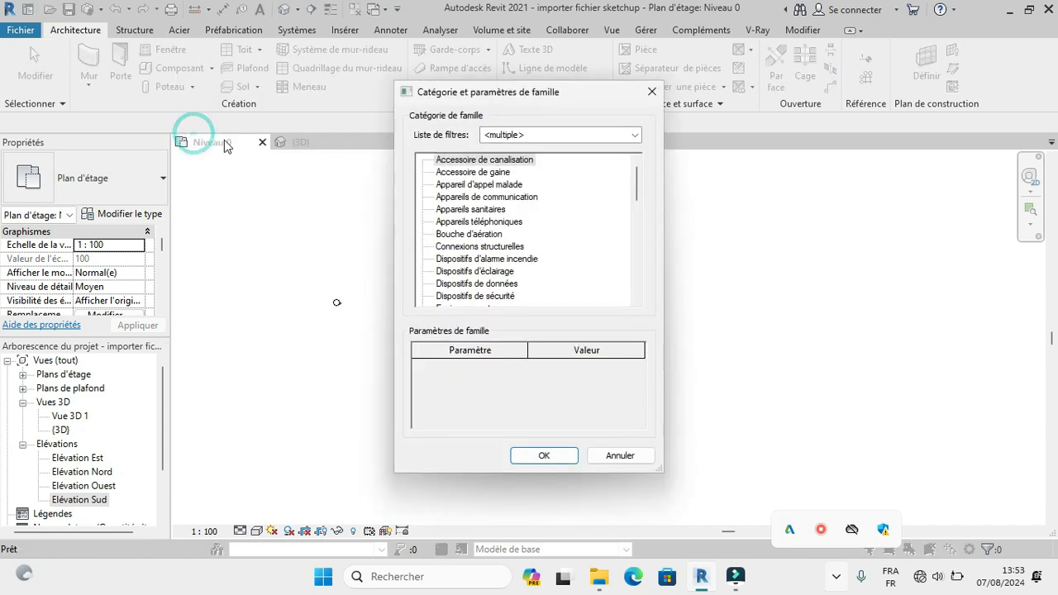
{"action": "scroll", "coordinate": [475, 240], "scroll_direction": "down", "scroll_amount": 2}
{"action": "scroll", "coordinate": [479, 240], "scroll_direction": "down", "scroll_amount": 4}
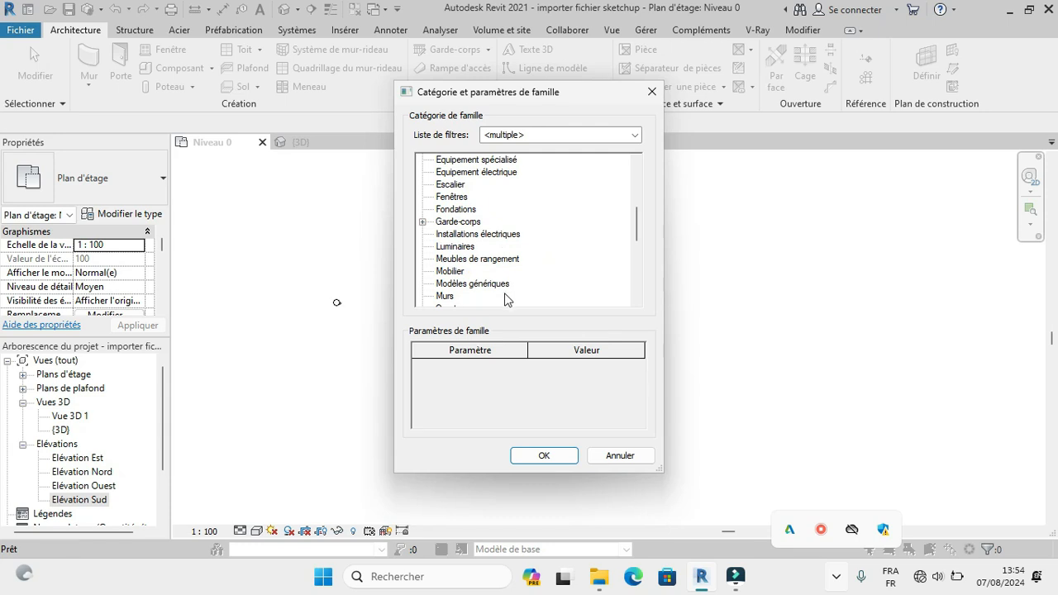
{"action": "left_click", "coordinate": [490, 284]}
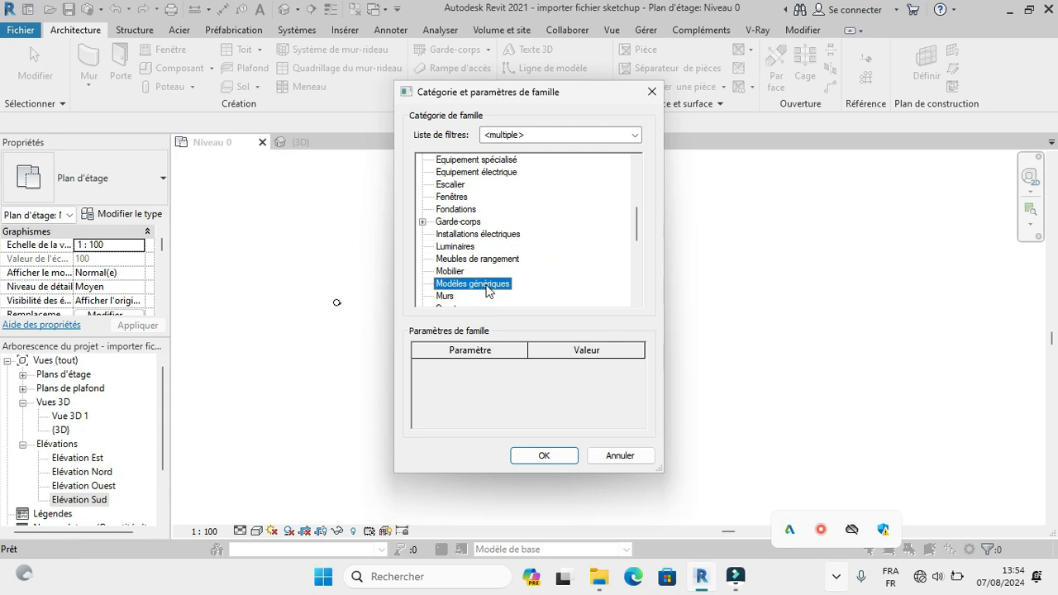
{"action": "left_click", "coordinate": [544, 457]}
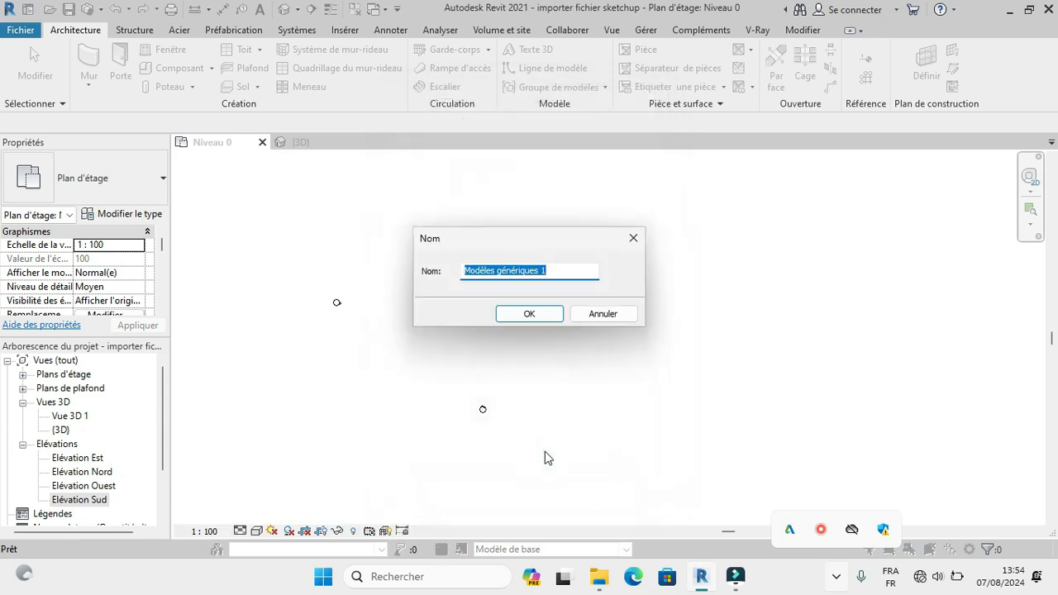
{"action": "left_click", "coordinate": [529, 316]}
{"action": "scroll", "coordinate": [354, 314], "scroll_direction": "down", "scroll_amount": 2}
{"action": "scroll", "coordinate": [459, 316], "scroll_direction": "up", "scroll_amount": 1}
{"action": "scroll", "coordinate": [459, 323], "scroll_direction": "up", "scroll_amount": 1}
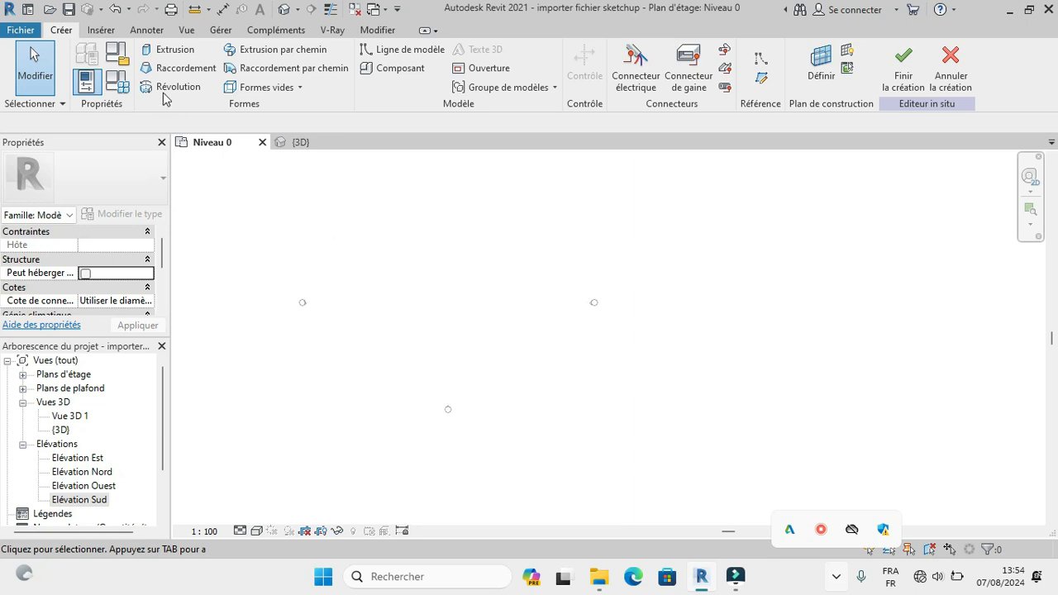
- Start a CAD link inside the in-place family and choose model.skp from the projet sketchup folder, with SketchUp (*.skp) as file type
{"action": "left_click", "coordinate": [102, 31]}
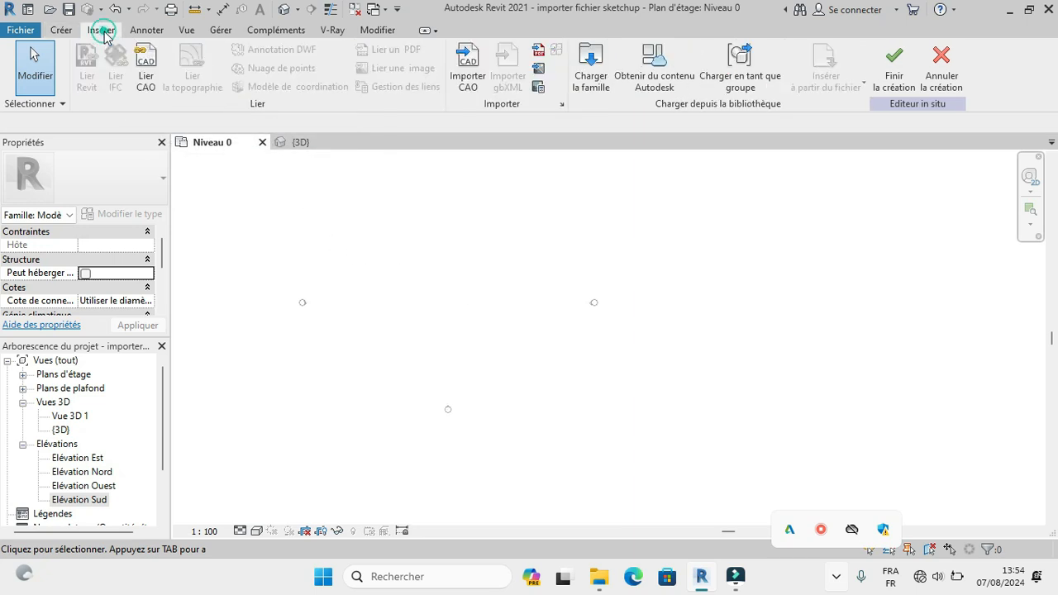
{"action": "left_click", "coordinate": [155, 77]}
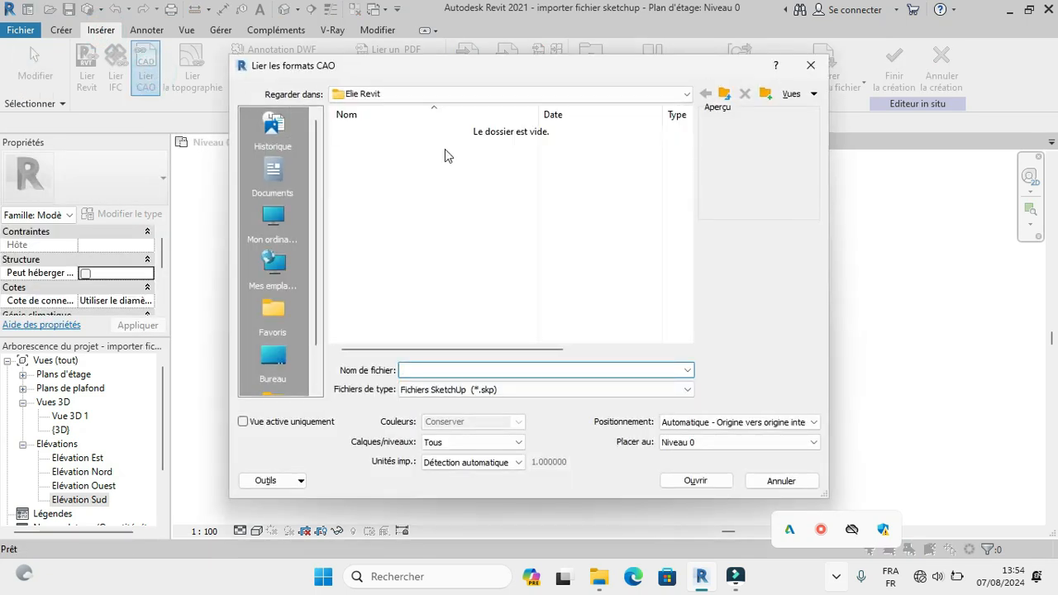
{"action": "left_click", "coordinate": [725, 93]}
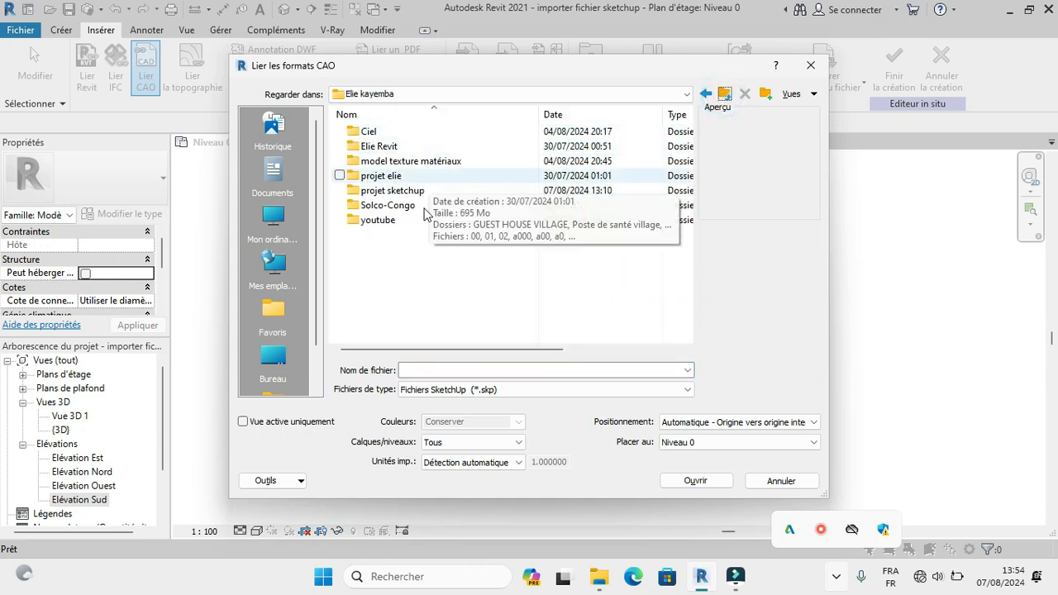
{"action": "double_click", "coordinate": [401, 192]}
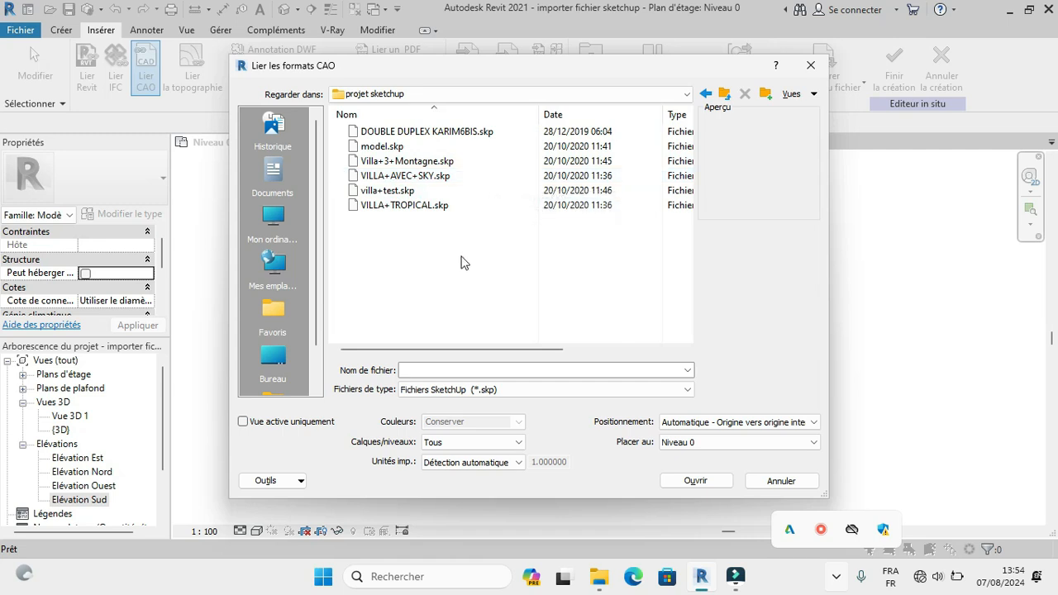
{"action": "left_click", "coordinate": [364, 149]}
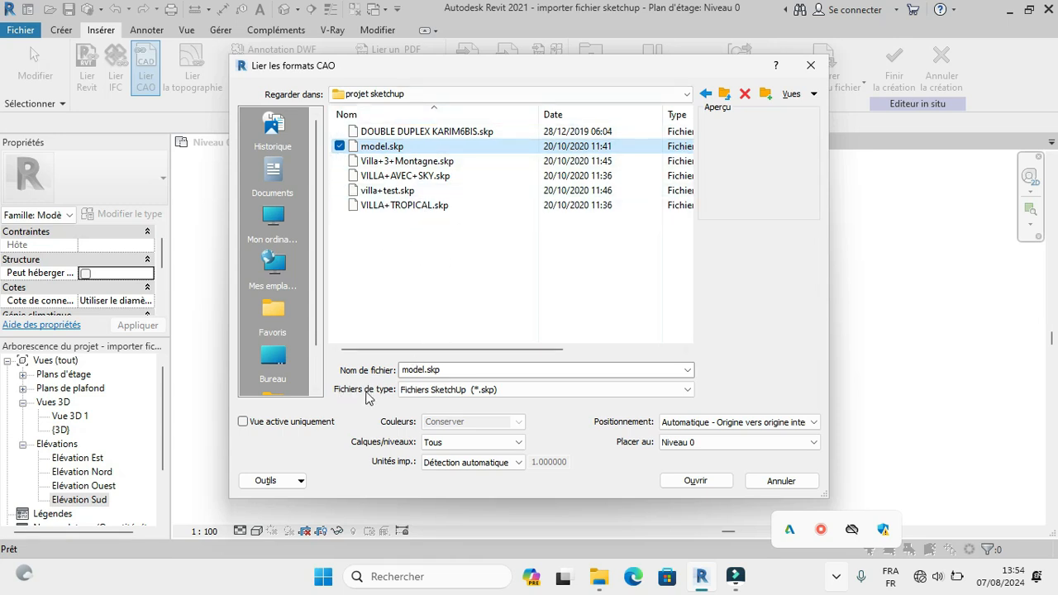
{"action": "left_click", "coordinate": [533, 392]}
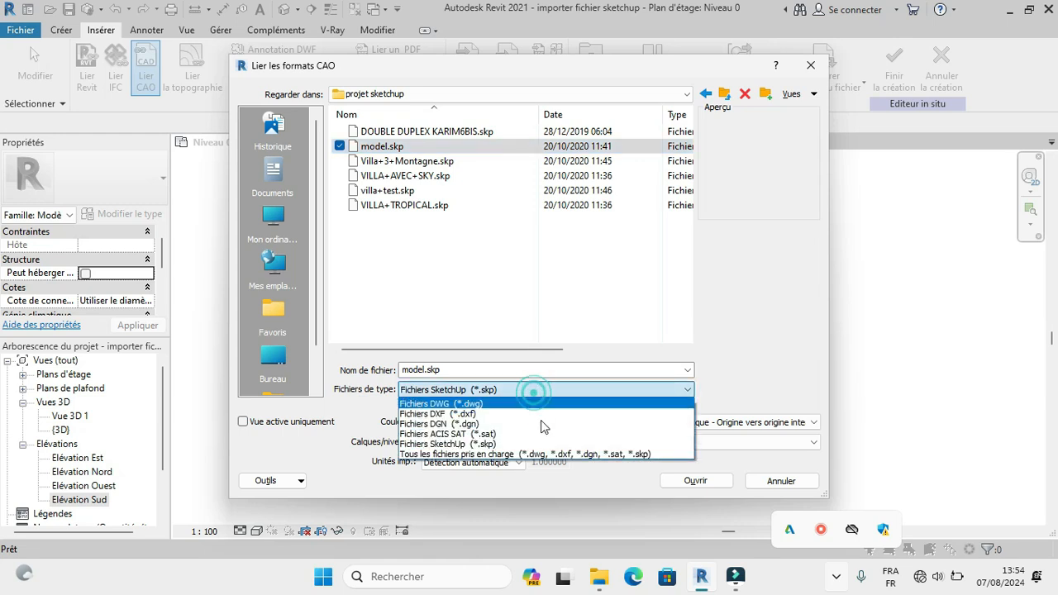
{"action": "left_click", "coordinate": [468, 445]}
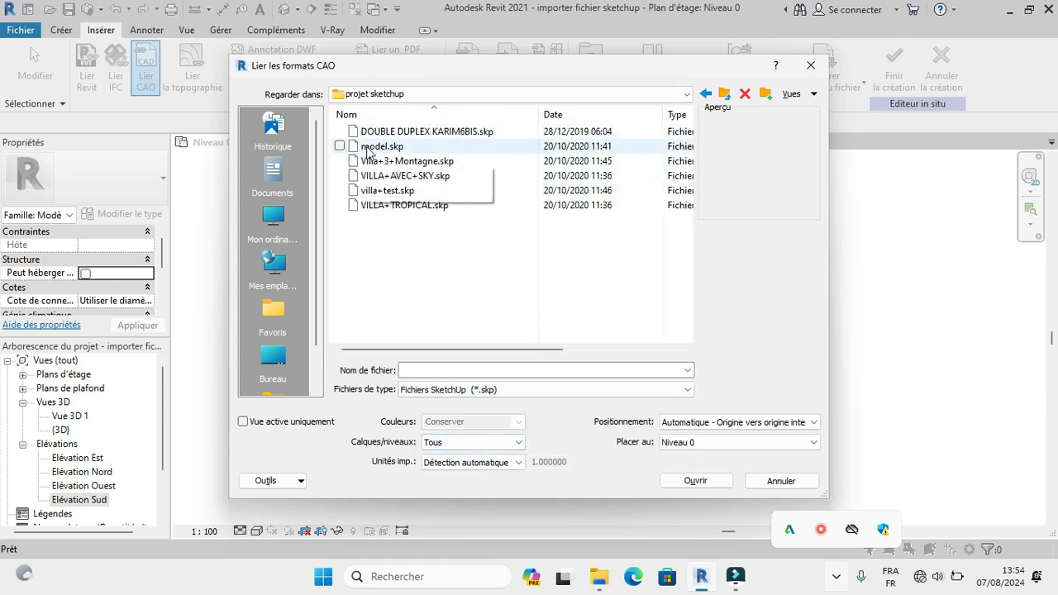
{"action": "left_click", "coordinate": [364, 146]}
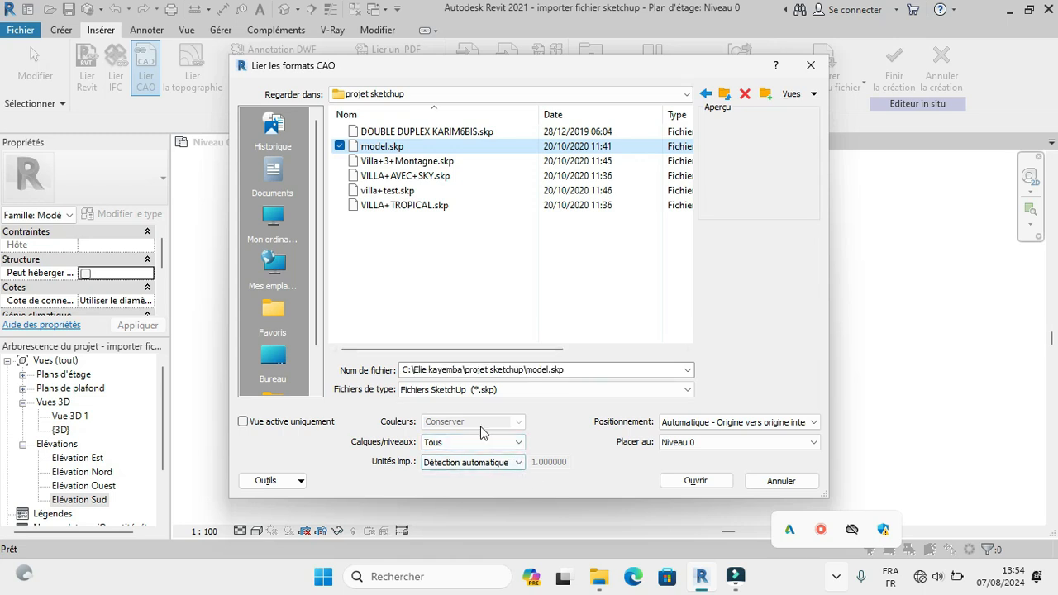
- Set the import units to pieds and load the SketchUp file onto Niveau 0
{"action": "left_click", "coordinate": [519, 468]}
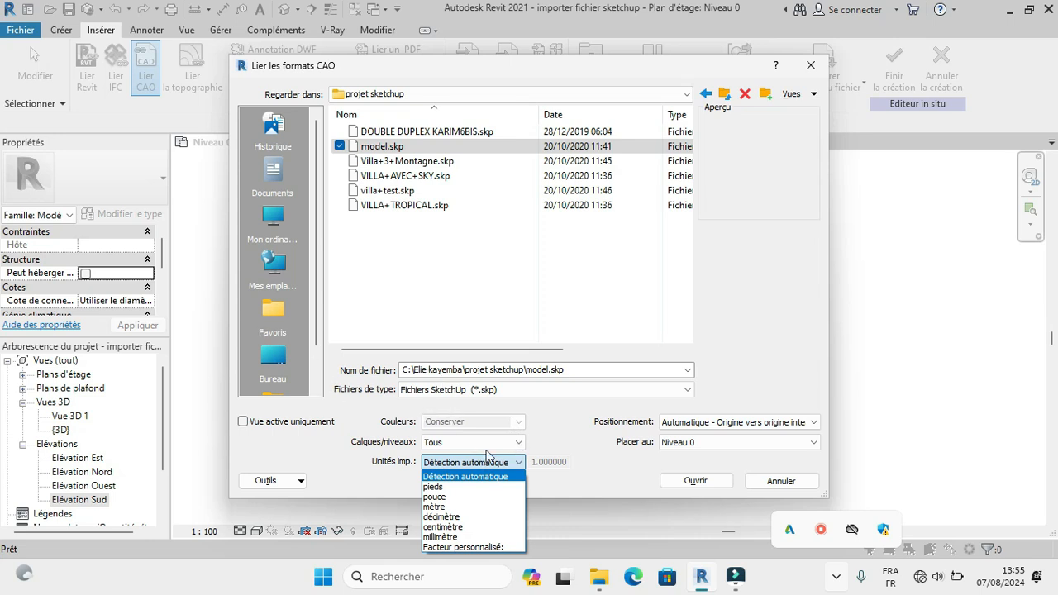
{"action": "left_click", "coordinate": [439, 488]}
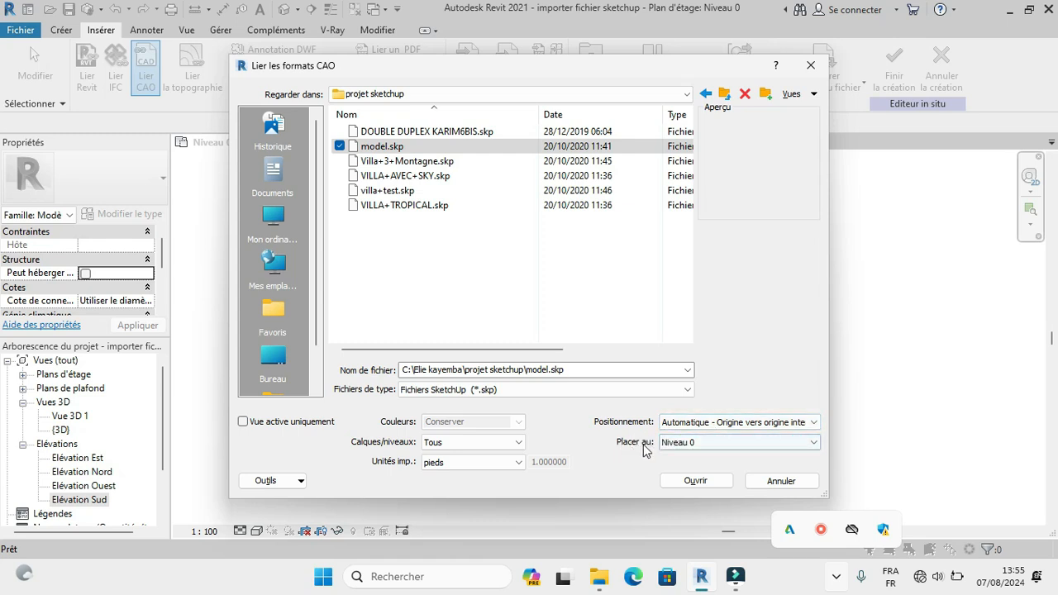
{"action": "left_click", "coordinate": [703, 482]}
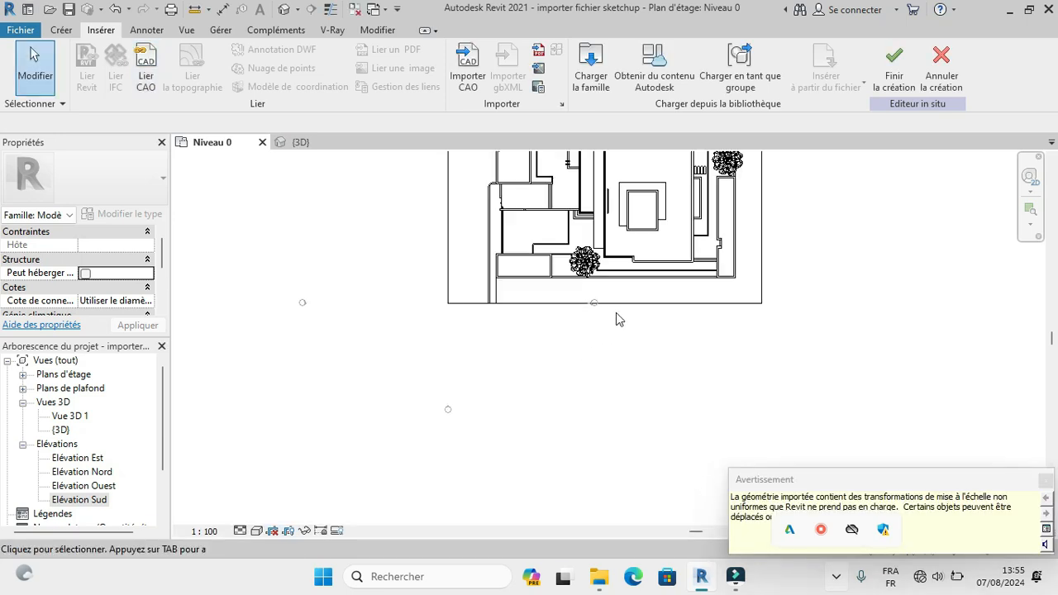
- Move the imported villa down and left between the elevation markers in the plan, and finish the in-place model
{"action": "scroll", "coordinate": [616, 315], "scroll_direction": "down", "scroll_amount": 2}
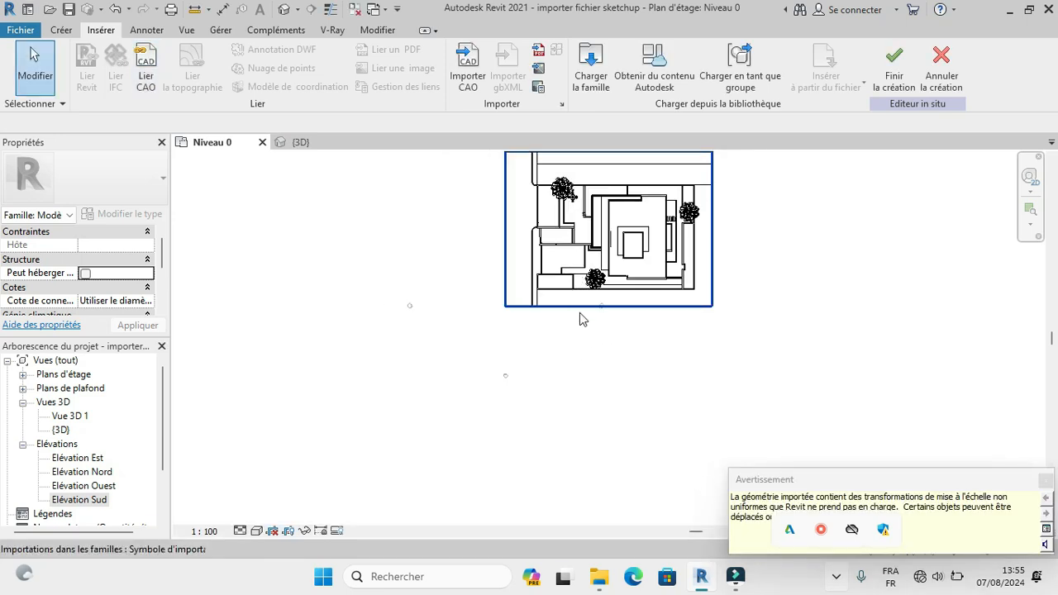
{"action": "left_click", "coordinate": [584, 298]}
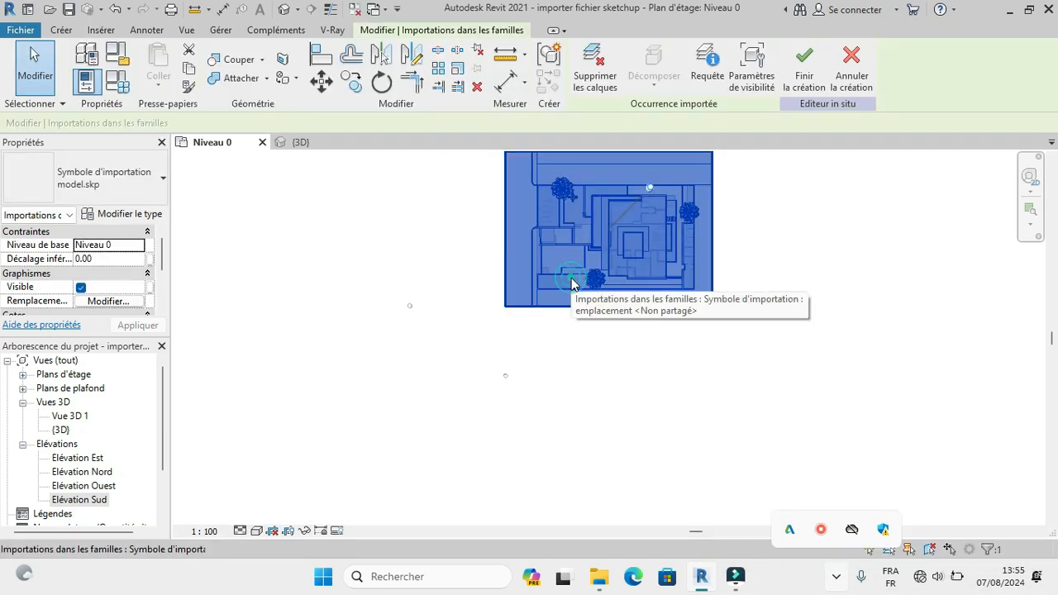
{"action": "left_click", "coordinate": [652, 189]}
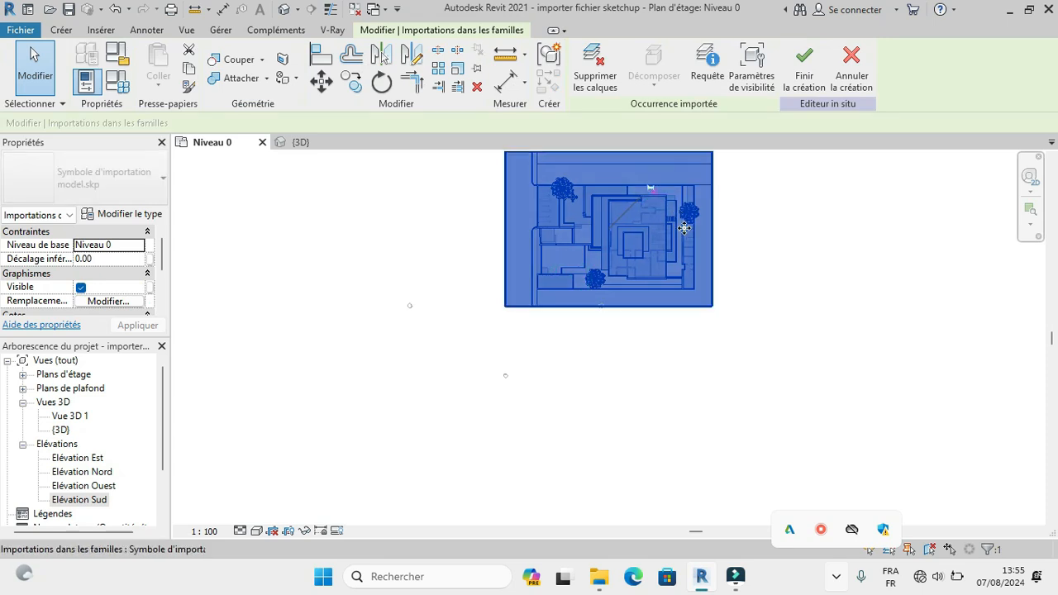
{"action": "left_click_drag", "start_coordinate": [629, 206], "coordinate": [545, 287]}
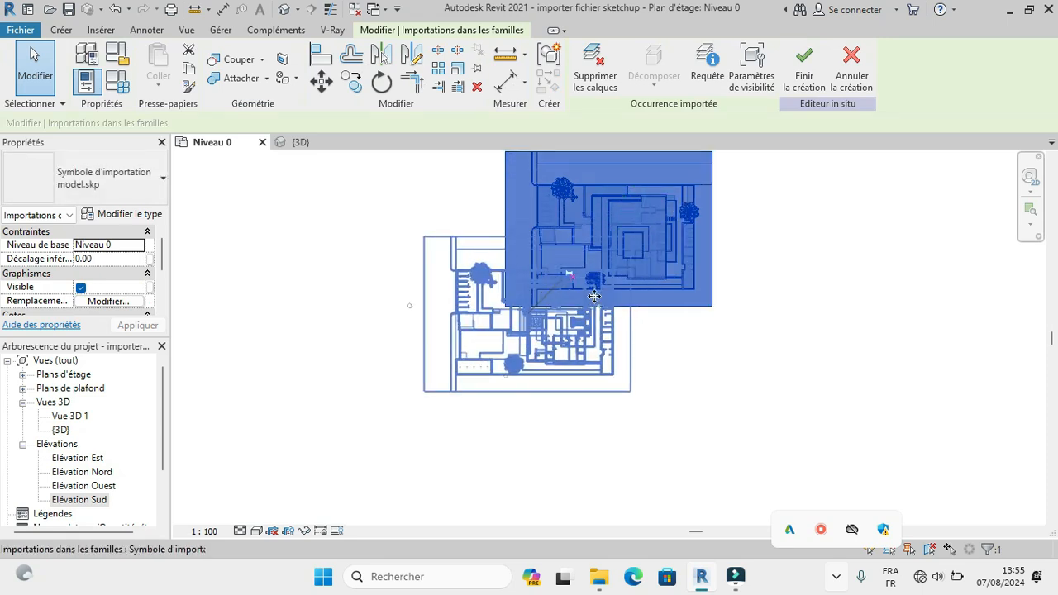
{"action": "left_click", "coordinate": [688, 319]}
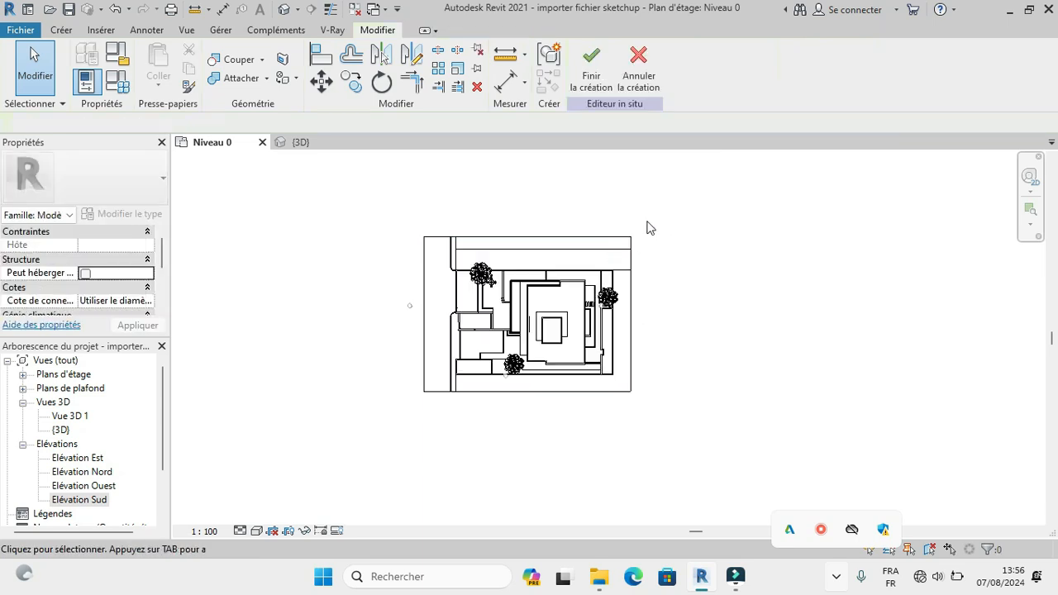
{"action": "left_click", "coordinate": [588, 79]}
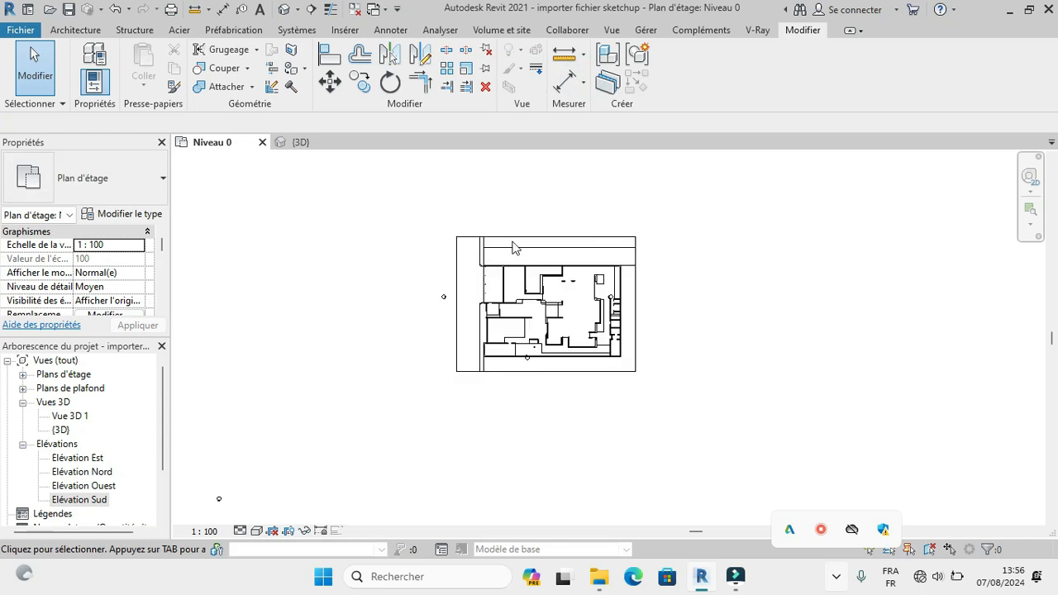
- Examine the imported villa in the {3D} view and in the Niveau 0 floor plan
{"action": "left_click", "coordinate": [301, 143]}
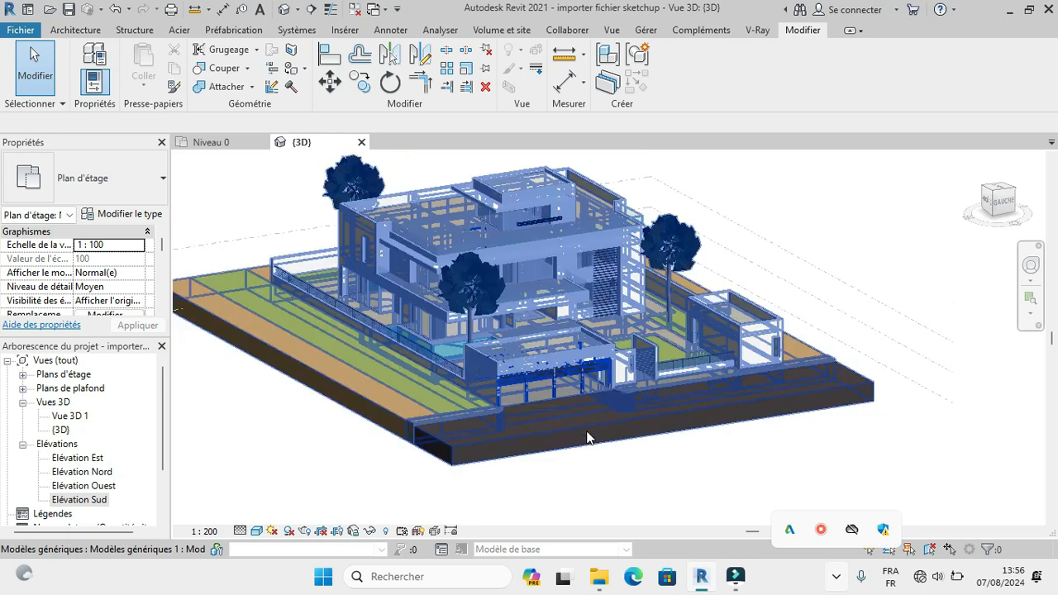
{"action": "scroll", "coordinate": [597, 427], "scroll_direction": "down", "scroll_amount": 3}
{"action": "scroll", "coordinate": [608, 432], "scroll_direction": "down", "scroll_amount": 2}
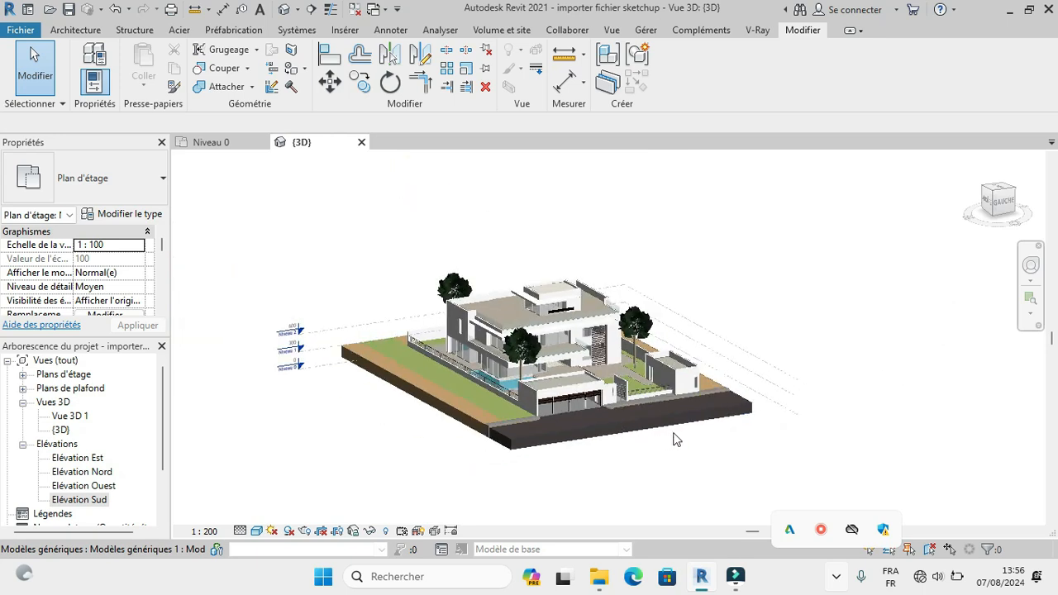
{"action": "scroll", "coordinate": [565, 406], "scroll_direction": "up", "scroll_amount": 2}
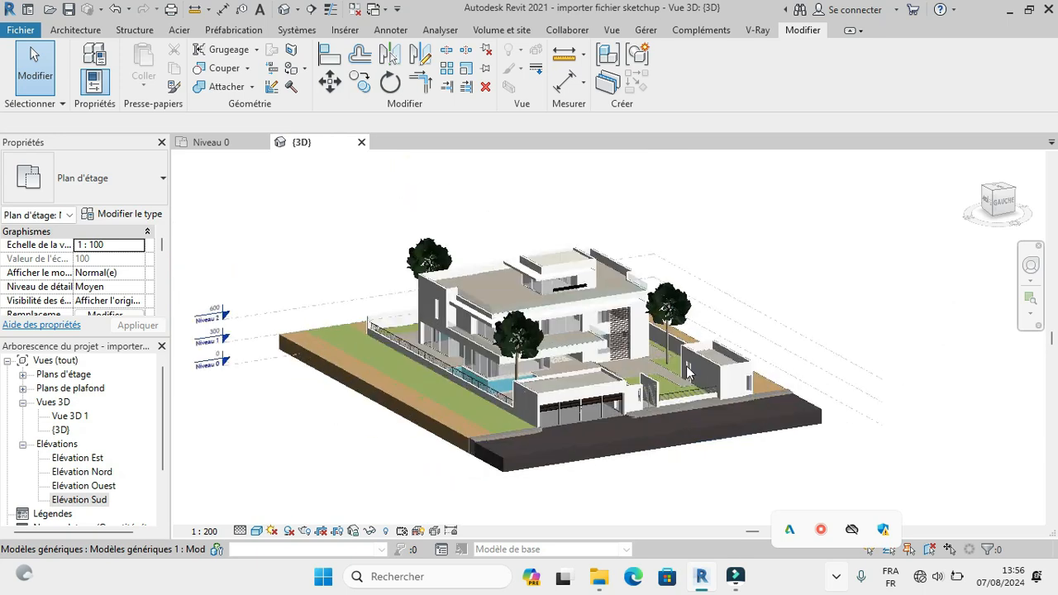
{"action": "left_click", "coordinate": [699, 265]}
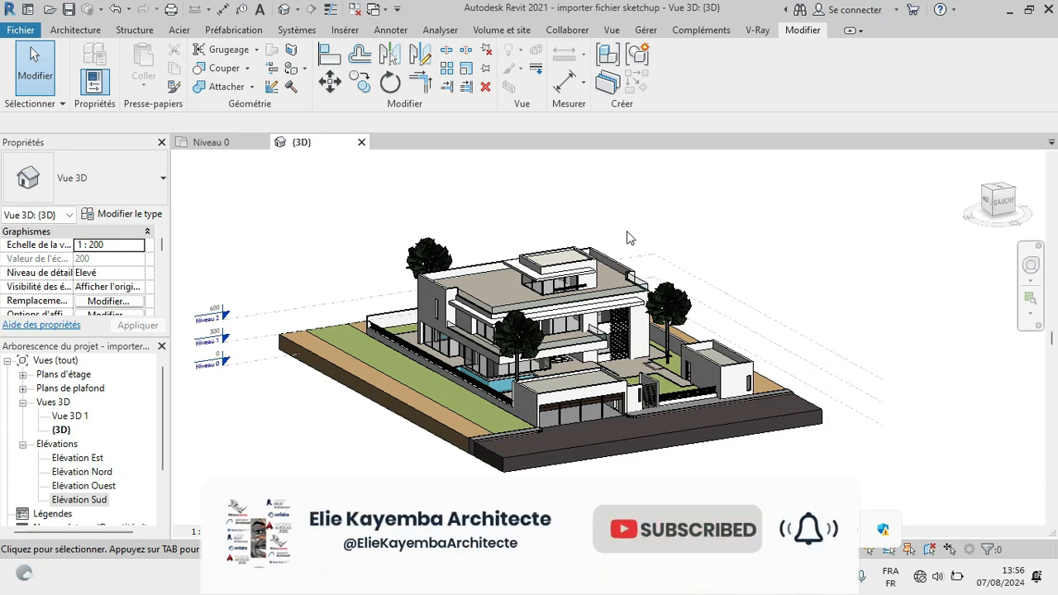
{"action": "left_click", "coordinate": [232, 145]}
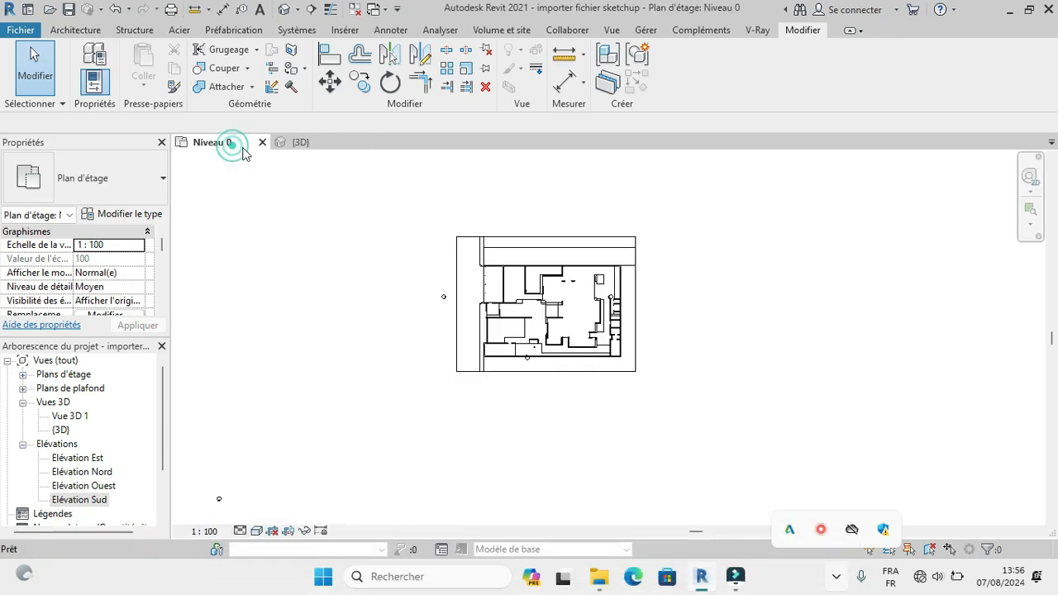
{"action": "scroll", "coordinate": [559, 301], "scroll_direction": "up", "scroll_amount": 5}
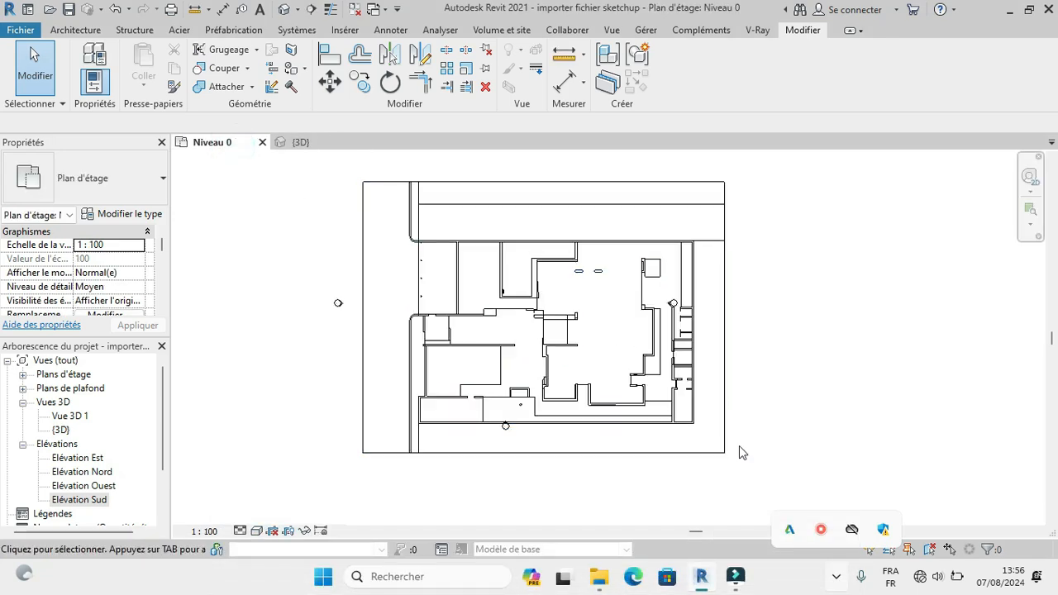
{"action": "scroll", "coordinate": [714, 427], "scroll_direction": "up", "scroll_amount": 2}
{"action": "scroll", "coordinate": [667, 353], "scroll_direction": "down", "scroll_amount": 2}
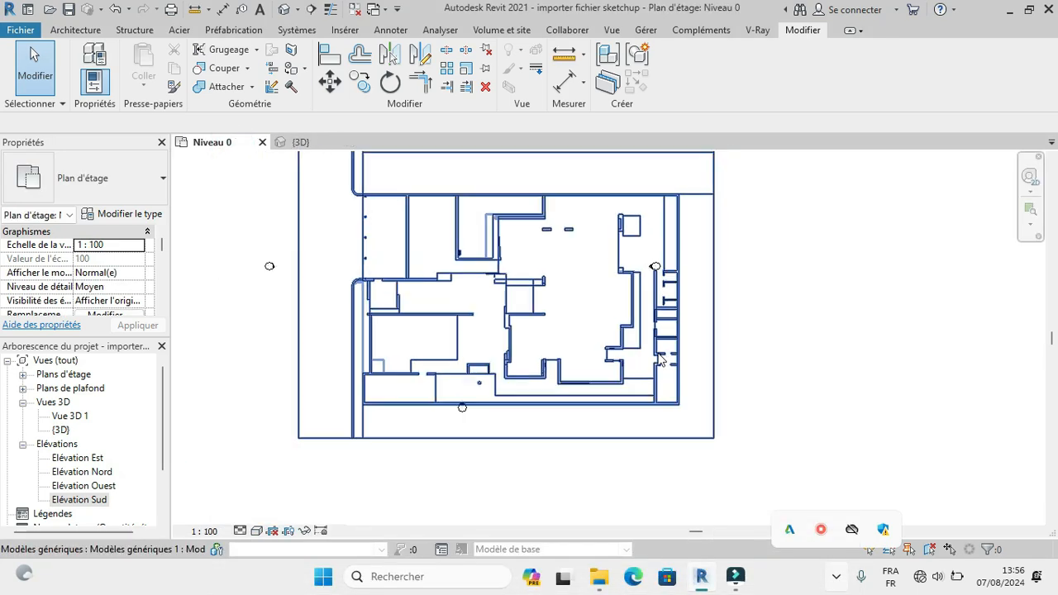